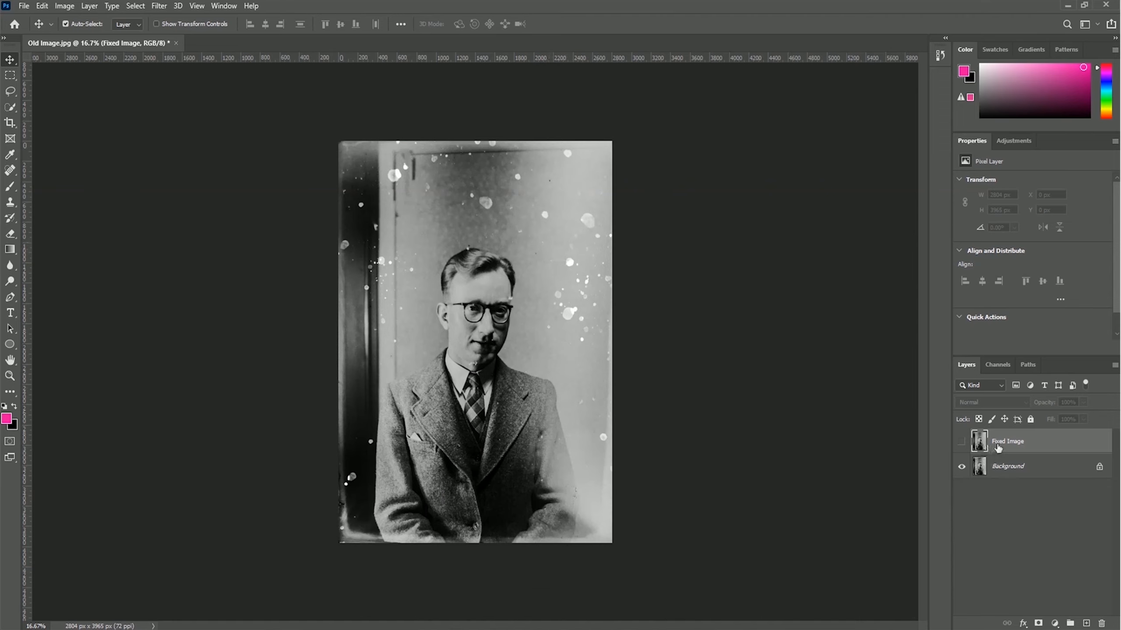
Step: Show the Fixed Image layer to preview the restored portrait over the original
{"action": "left_click", "coordinate": [961, 442]}
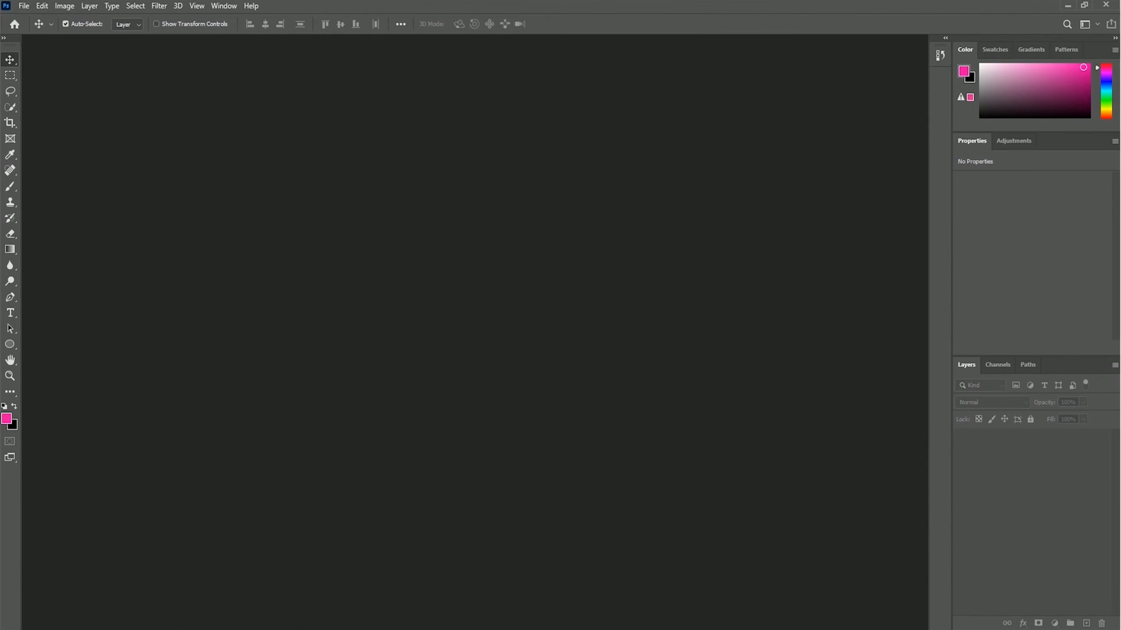
Step: Open the Old Image JPG photo from the 013 Image Fixing folder
{"action": "left_click", "coordinate": [24, 6]}
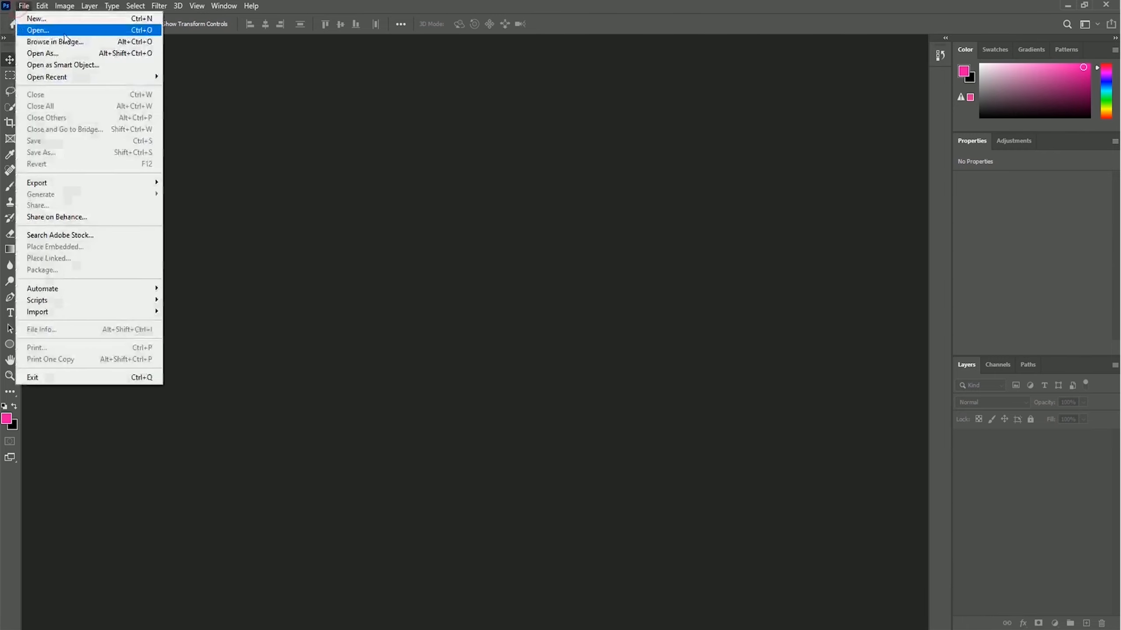
{"action": "left_click", "coordinate": [90, 31]}
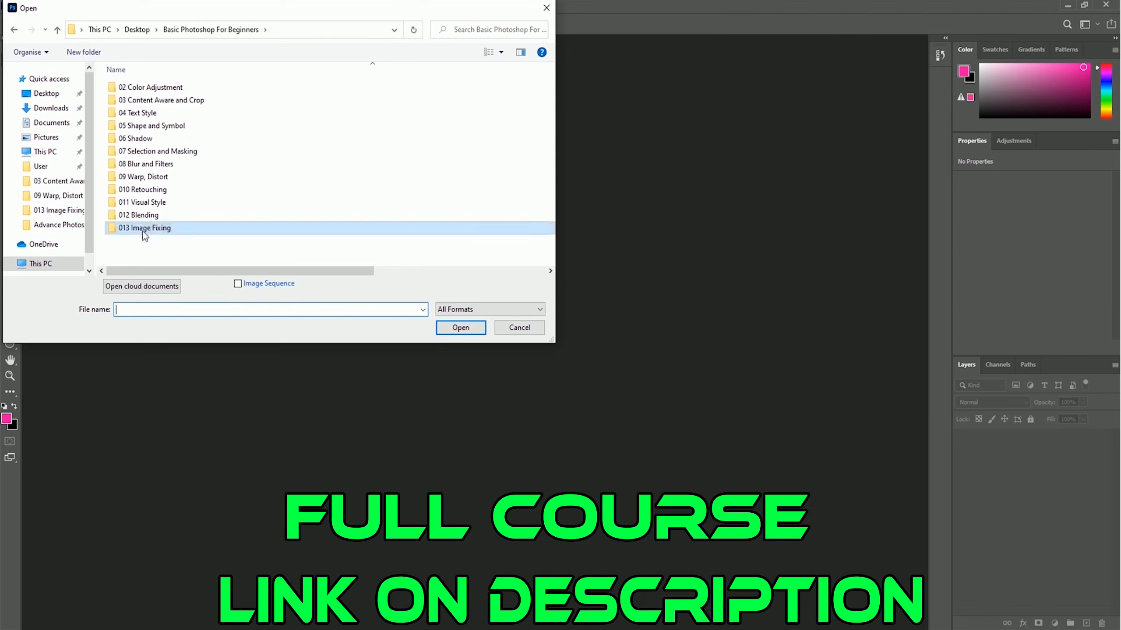
{"action": "double_click", "coordinate": [142, 230]}
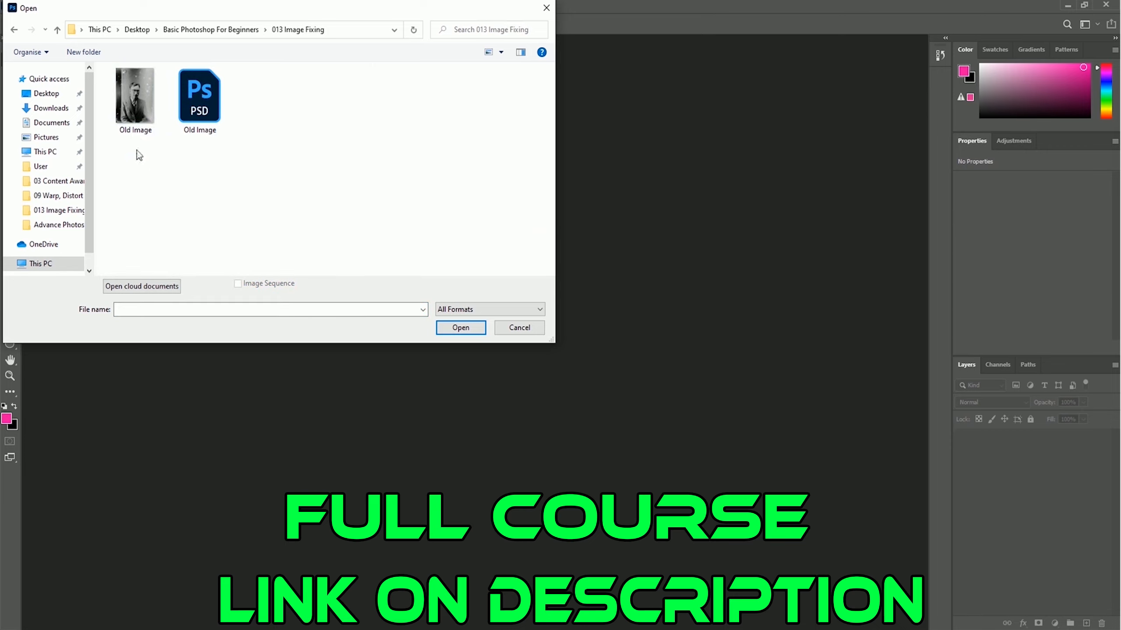
{"action": "left_click", "coordinate": [135, 133]}
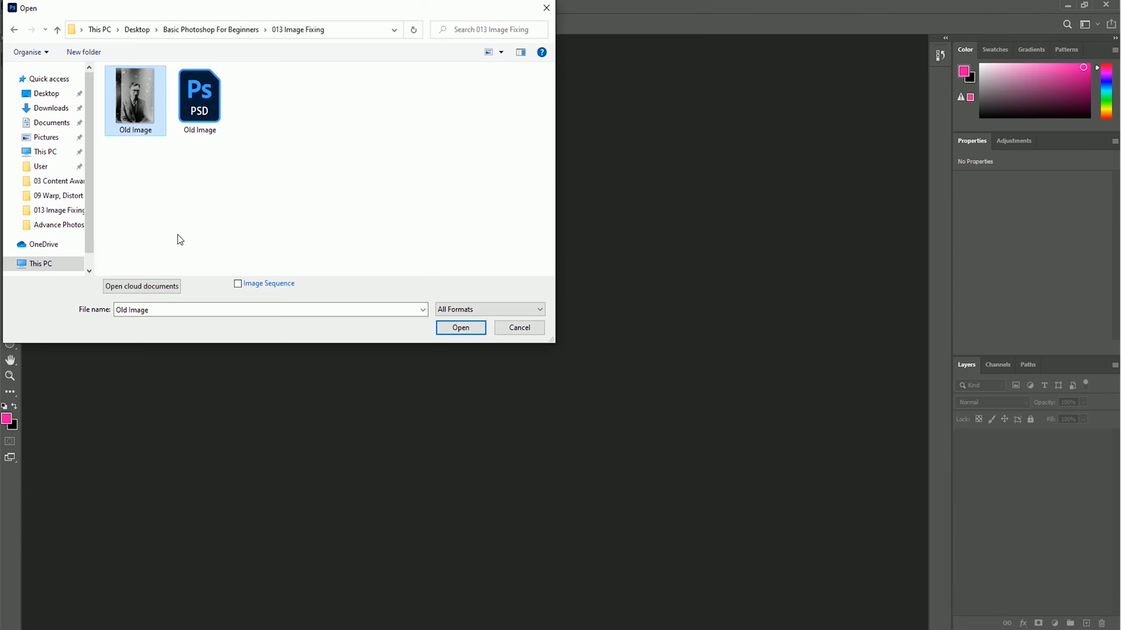
{"action": "left_click", "coordinate": [462, 328]}
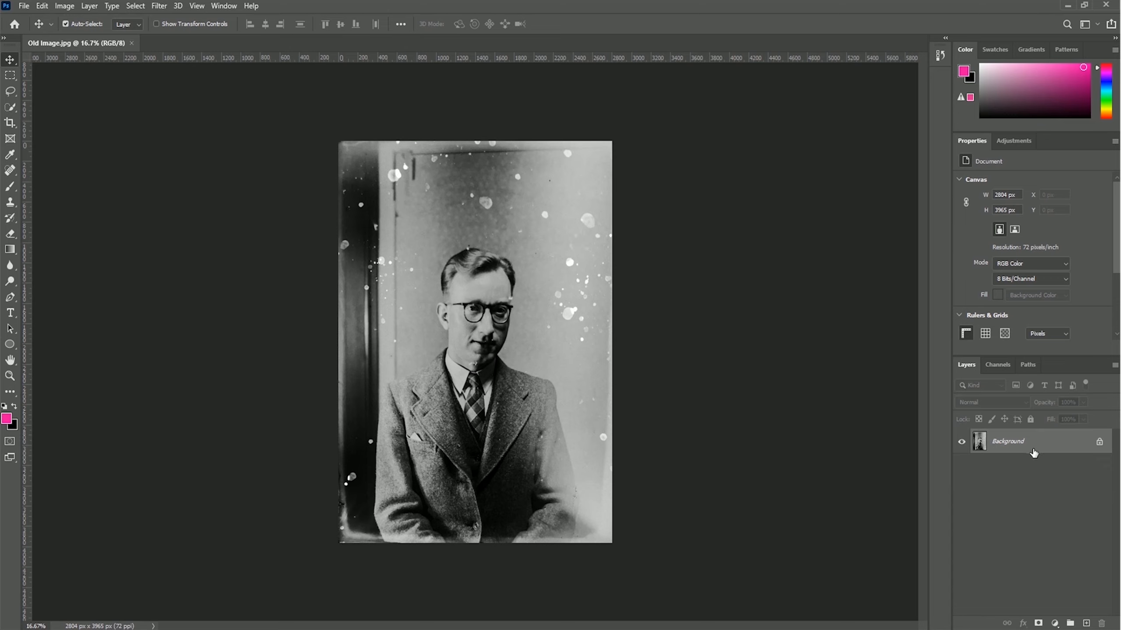
Step: Duplicate the Background layer under the name No Spot
{"action": "right_click", "coordinate": [1014, 444]}
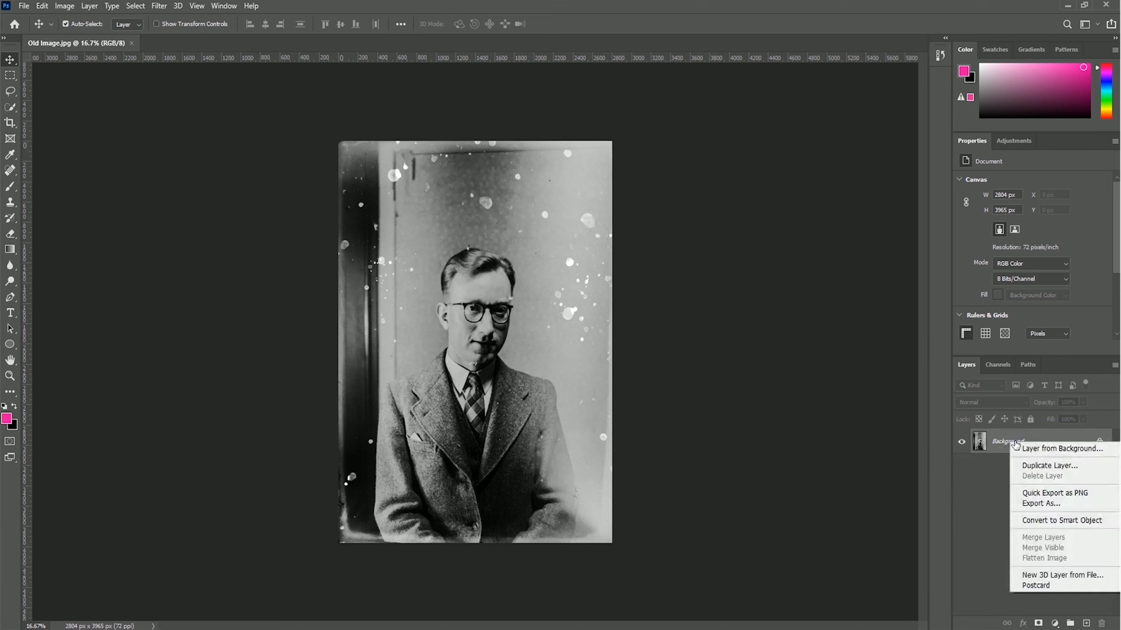
{"action": "left_click", "coordinate": [1073, 467]}
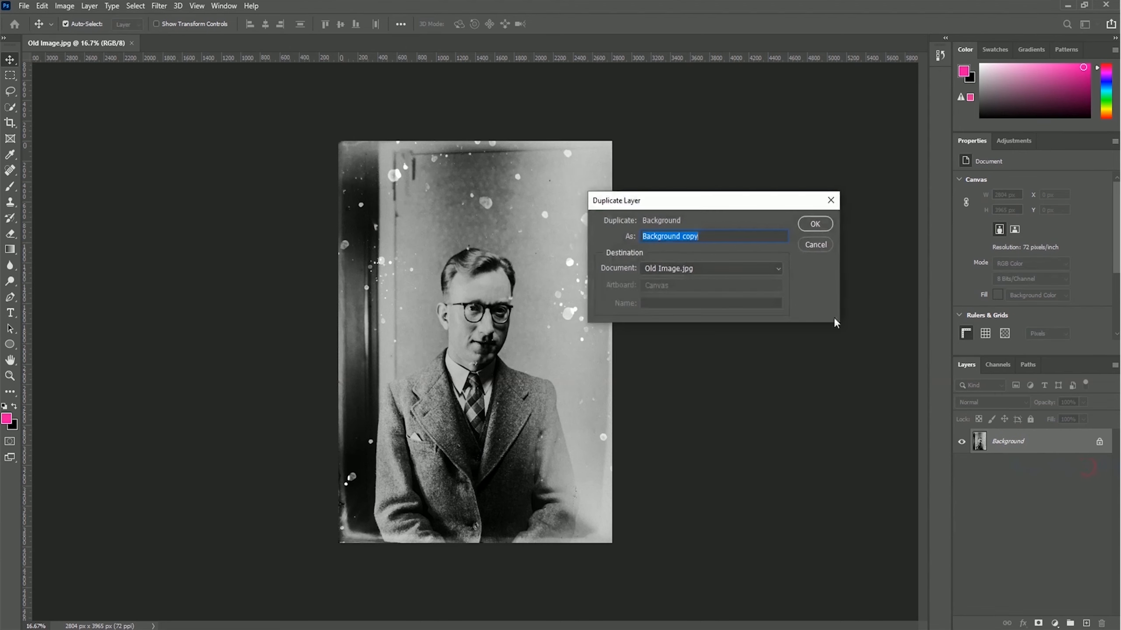
{"action": "type", "text": "No Spot"}
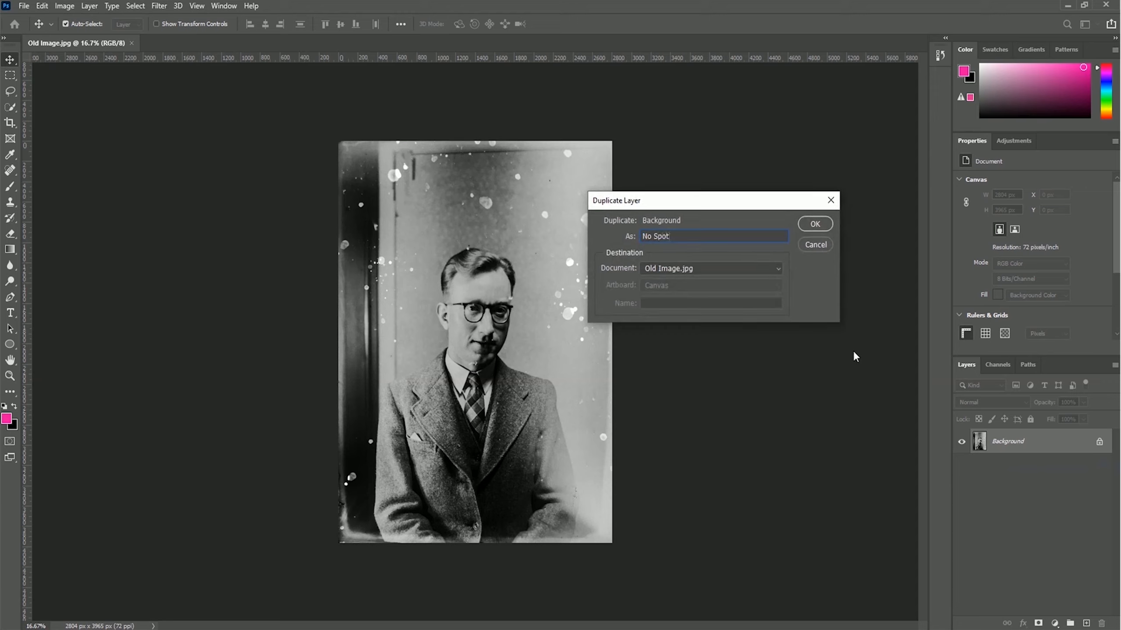
{"action": "left_click", "coordinate": [822, 224]}
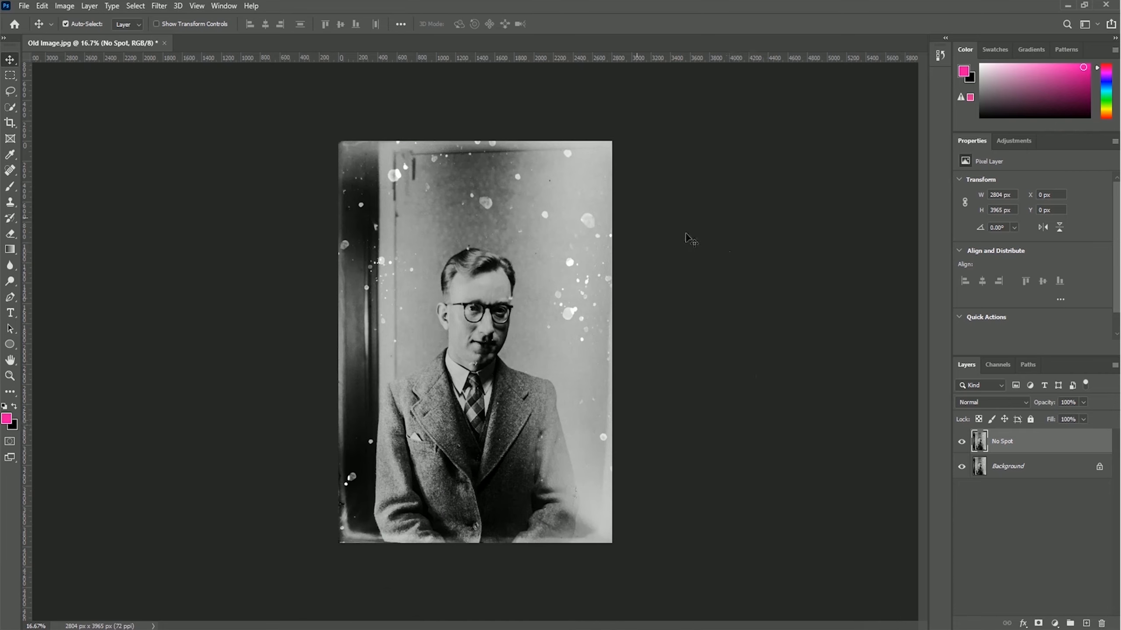
Step: Remove the white spots from the wall to the right of the man with a 150 px Content-Aware Spot Healing Brush
{"action": "left_click", "coordinate": [11, 171]}
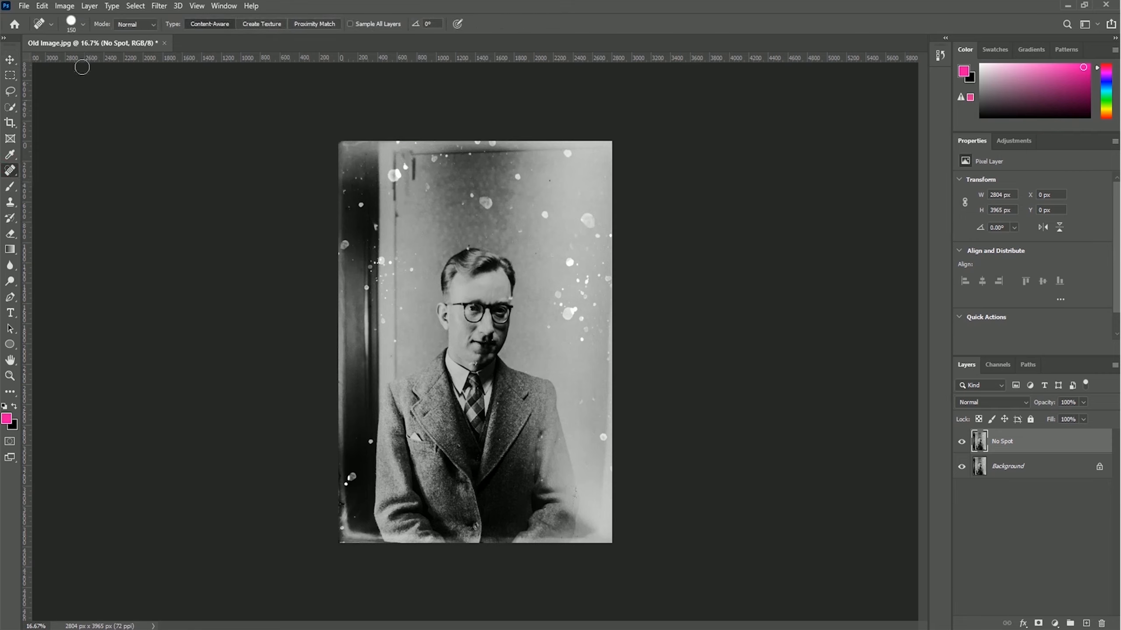
{"action": "left_click", "coordinate": [82, 24]}
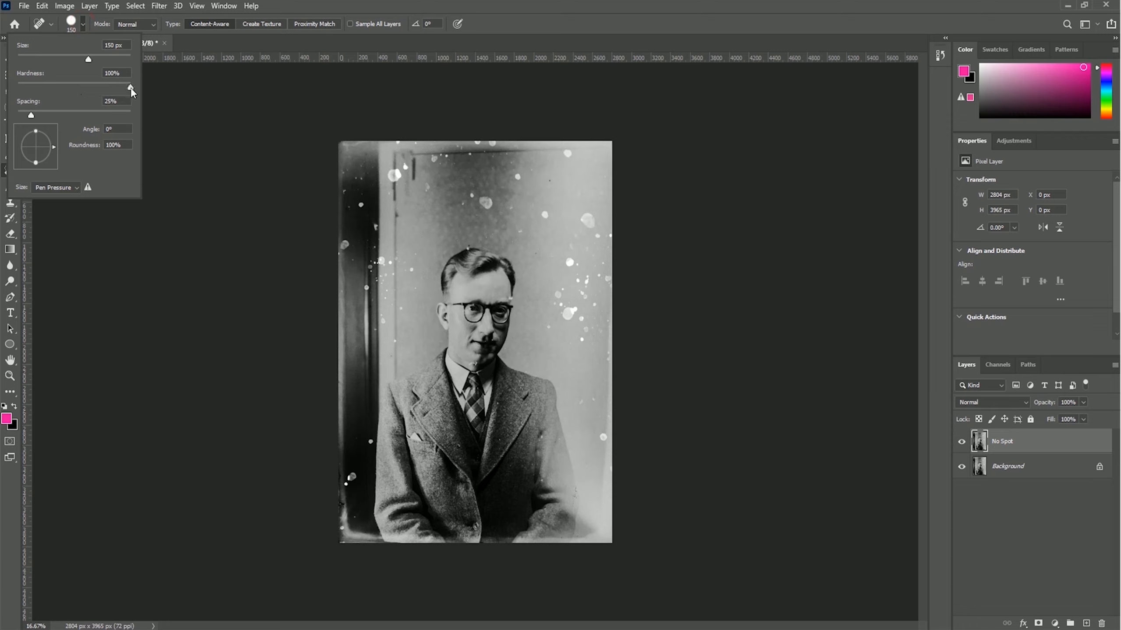
{"action": "left_click", "coordinate": [212, 23]}
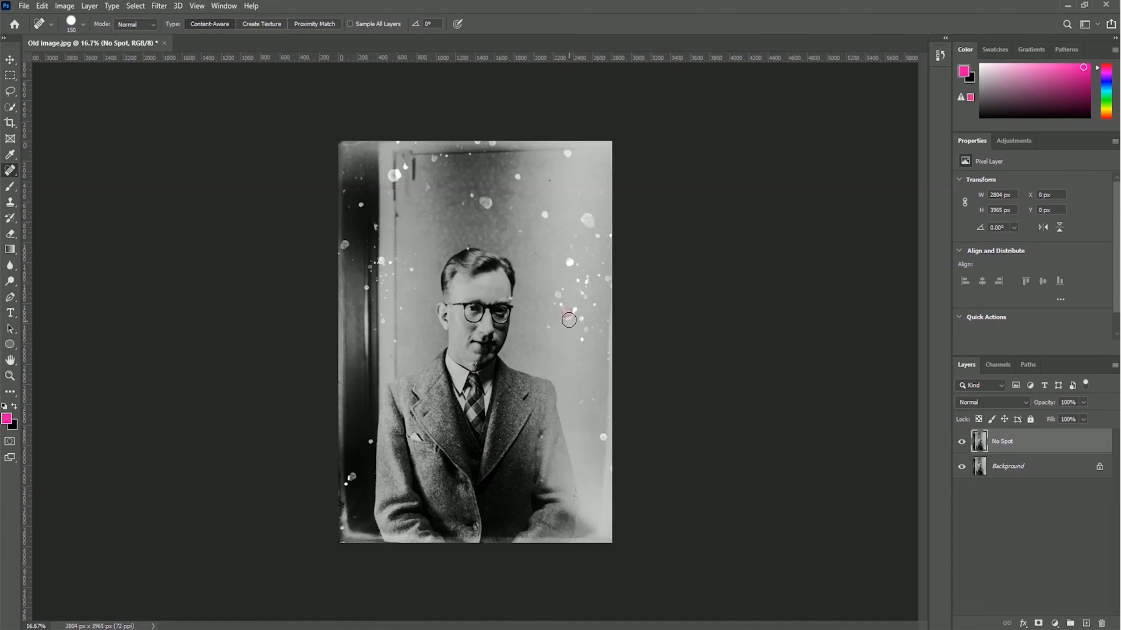
{"action": "left_click_drag", "start_coordinate": [566, 312], "coordinate": [571, 314]}
{"action": "left_click", "coordinate": [576, 313]}
{"action": "left_click", "coordinate": [582, 319]}
{"action": "left_click", "coordinate": [582, 339]}
{"action": "left_click", "coordinate": [602, 435]}
{"action": "left_click", "coordinate": [581, 401]}
{"action": "left_click_drag", "start_coordinate": [557, 294], "coordinate": [563, 308]}
{"action": "mouse_move", "coordinate": [583, 210]}
{"action": "left_mouse_down"}
{"action": "mouse_move", "coordinate": [593, 243]}
{"action": "mouse_move", "coordinate": [570, 253]}
{"action": "mouse_move", "coordinate": [587, 286]}
{"action": "mouse_move", "coordinate": [578, 235]}
{"action": "mouse_move", "coordinate": [593, 312]}
{"action": "left_mouse_up"}
{"action": "left_click", "coordinate": [577, 235]}
{"action": "left_click_drag", "start_coordinate": [609, 247], "coordinate": [605, 386]}
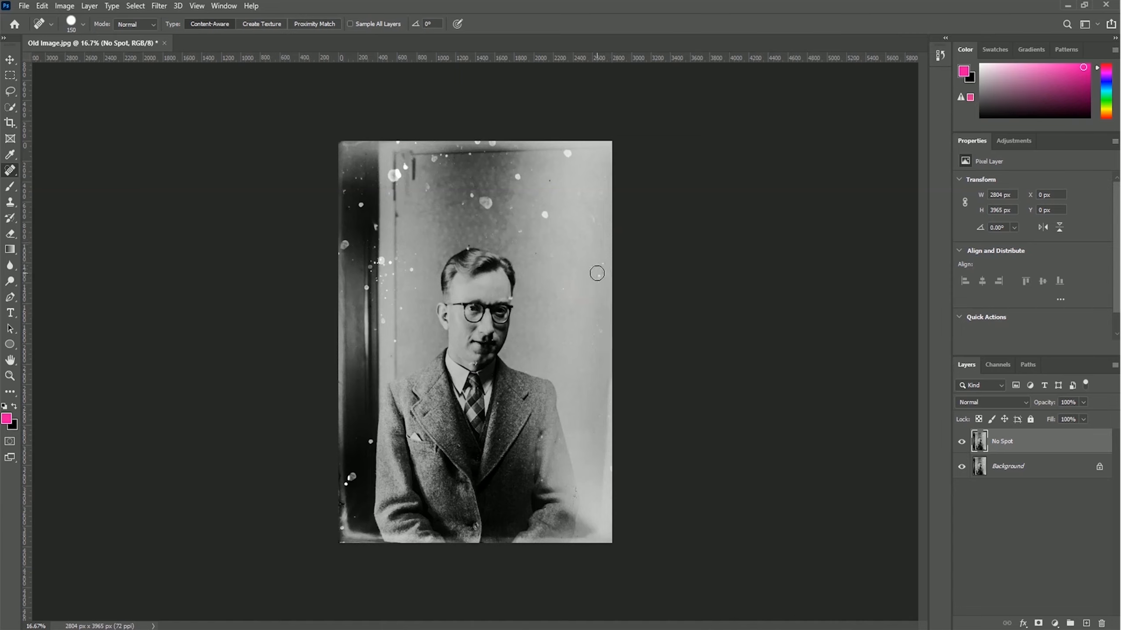
{"action": "left_click", "coordinate": [600, 262]}
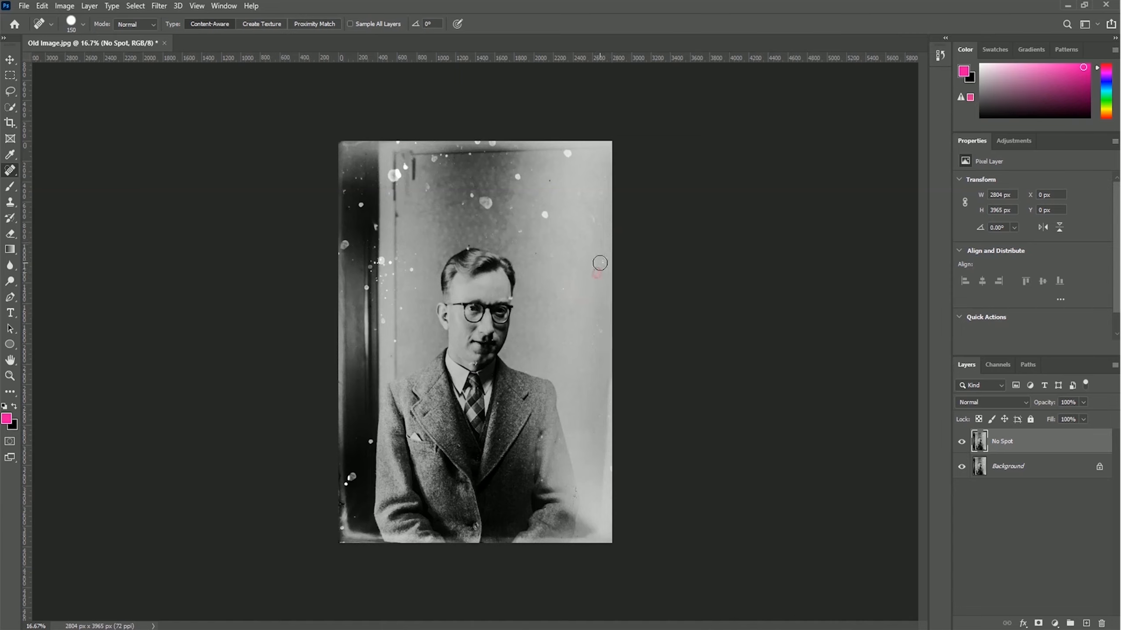
Step: Heal the white spots on the wall above the man's head and near the upper right with the same brush
{"action": "left_click", "coordinate": [543, 214]}
{"action": "left_click", "coordinate": [570, 155]}
{"action": "left_click", "coordinate": [521, 233]}
{"action": "left_click", "coordinate": [487, 203]}
{"action": "left_click", "coordinate": [474, 199]}
{"action": "left_click", "coordinate": [508, 208]}
{"action": "left_click", "coordinate": [517, 177]}
{"action": "left_click", "coordinate": [468, 242]}
Step: Reduce the healing brush size to 56 px and heal the small blemishes on the man's jacket and face
{"action": "left_click", "coordinate": [83, 25]}
{"action": "left_click", "coordinate": [55, 58]}
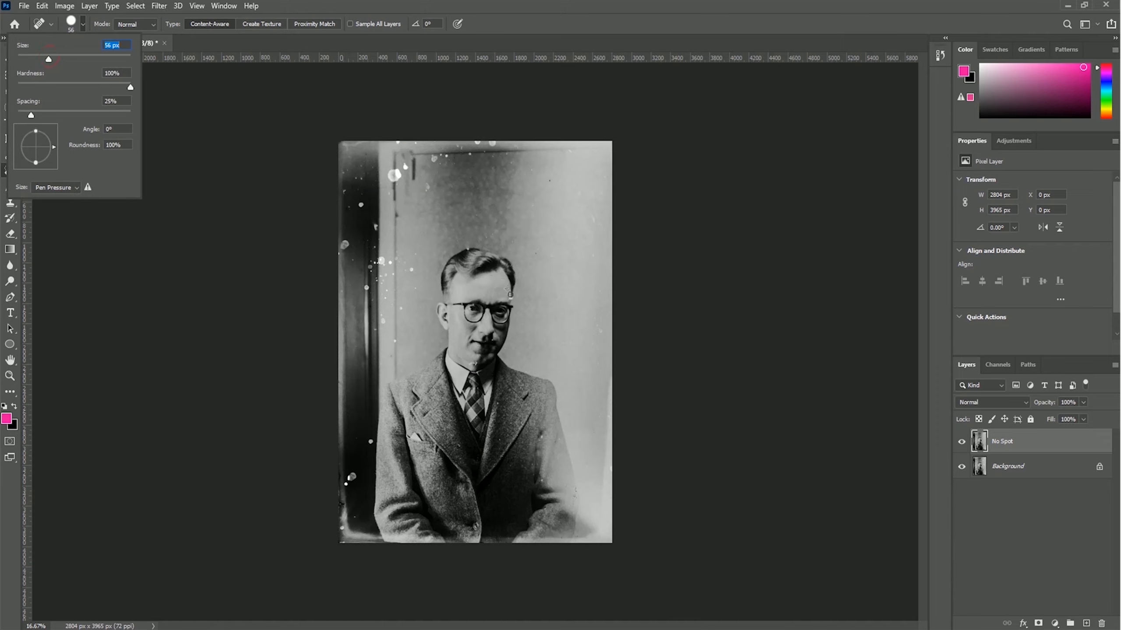
{"action": "key", "text": "Return"}
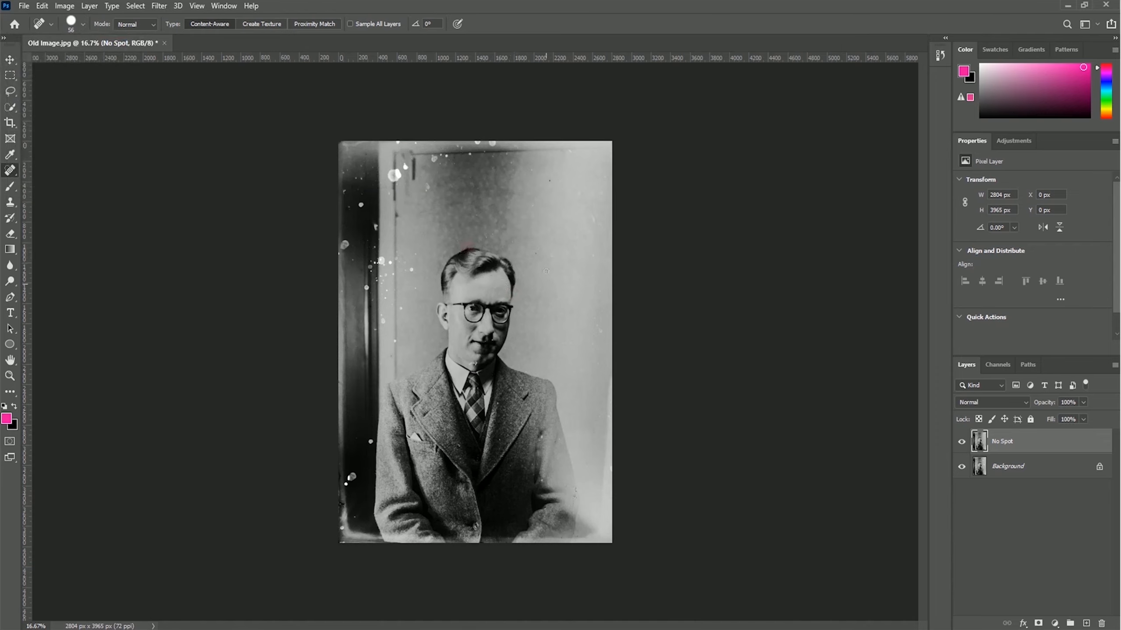
{"action": "left_click", "coordinate": [543, 437]}
{"action": "left_click", "coordinate": [543, 480]}
{"action": "left_click", "coordinate": [499, 442]}
{"action": "left_click", "coordinate": [494, 341]}
{"action": "left_click", "coordinate": [449, 441]}
Step: Heal the white spots in the lower-left part of the photo beside the man's sleeve
{"action": "left_click", "coordinate": [372, 441]}
{"action": "left_click", "coordinate": [351, 478]}
{"action": "left_click", "coordinate": [347, 482]}
{"action": "left_click", "coordinate": [346, 479]}
{"action": "left_click", "coordinate": [357, 517]}
Step: Heal the small specks on the wall to the left of the man's head and across the upper wall
{"action": "left_click", "coordinate": [402, 308]}
{"action": "left_click", "coordinate": [416, 289]}
{"action": "left_click", "coordinate": [416, 252]}
{"action": "left_click", "coordinate": [412, 270]}
{"action": "left_click", "coordinate": [426, 194]}
{"action": "left_click", "coordinate": [436, 161]}
{"action": "left_click", "coordinate": [446, 157]}
{"action": "left_click", "coordinate": [470, 158]}
{"action": "left_click", "coordinate": [570, 152]}
Step: Heal the spots along the photo's top edge and the large white spot near the upper end of the door frame
{"action": "left_click_drag", "start_coordinate": [492, 142], "coordinate": [410, 145]}
{"action": "left_click", "coordinate": [460, 147]}
{"action": "left_click", "coordinate": [491, 143]}
{"action": "left_click", "coordinate": [396, 142]}
{"action": "left_click", "coordinate": [405, 168]}
{"action": "left_click", "coordinate": [393, 174]}
{"action": "left_click", "coordinate": [397, 171]}
{"action": "left_click", "coordinate": [390, 173]}
{"action": "left_click", "coordinate": [391, 173]}
{"action": "left_click", "coordinate": [394, 171]}
Step: Heal the cluster of white spots along the light door frame to the left of the man
{"action": "mouse_move", "coordinate": [391, 259]}
{"action": "left_mouse_down"}
{"action": "mouse_move", "coordinate": [392, 273]}
{"action": "mouse_move", "coordinate": [392, 260]}
{"action": "left_mouse_up"}
{"action": "left_click", "coordinate": [397, 257]}
{"action": "left_click", "coordinate": [395, 341]}
{"action": "left_click", "coordinate": [382, 315]}
{"action": "left_click", "coordinate": [391, 303]}
{"action": "left_click_drag", "start_coordinate": [383, 283], "coordinate": [384, 269]}
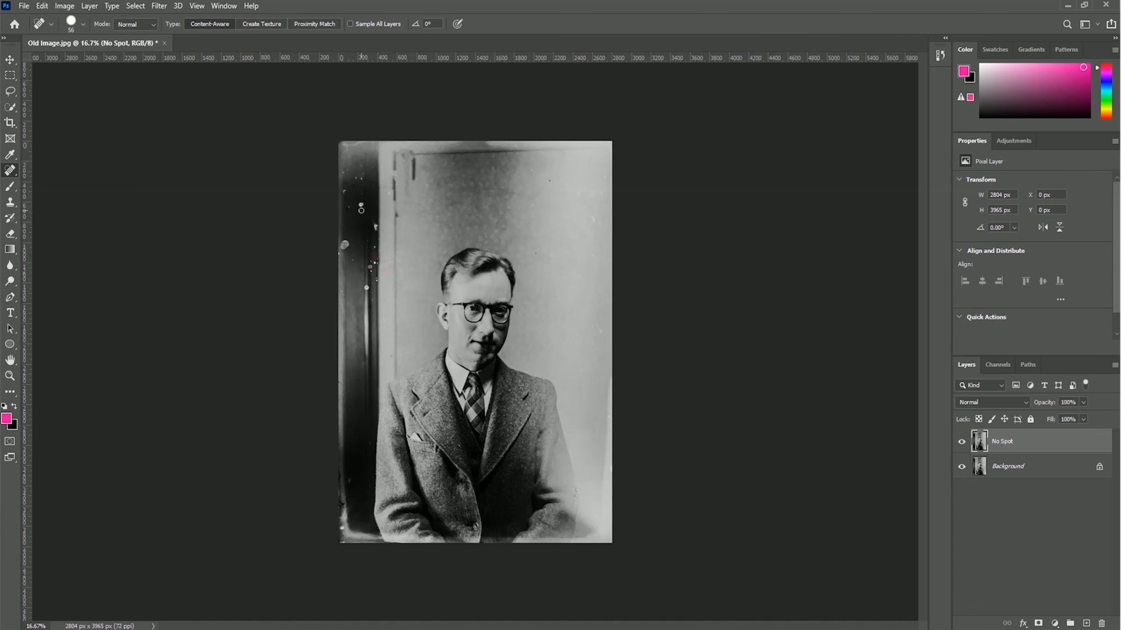
Step: Heal the white spots in the middle of the dark strip along the photo's left side
{"action": "left_click", "coordinate": [377, 225]}
{"action": "left_click_drag", "start_coordinate": [345, 242], "coordinate": [343, 250]}
{"action": "left_click", "coordinate": [353, 260]}
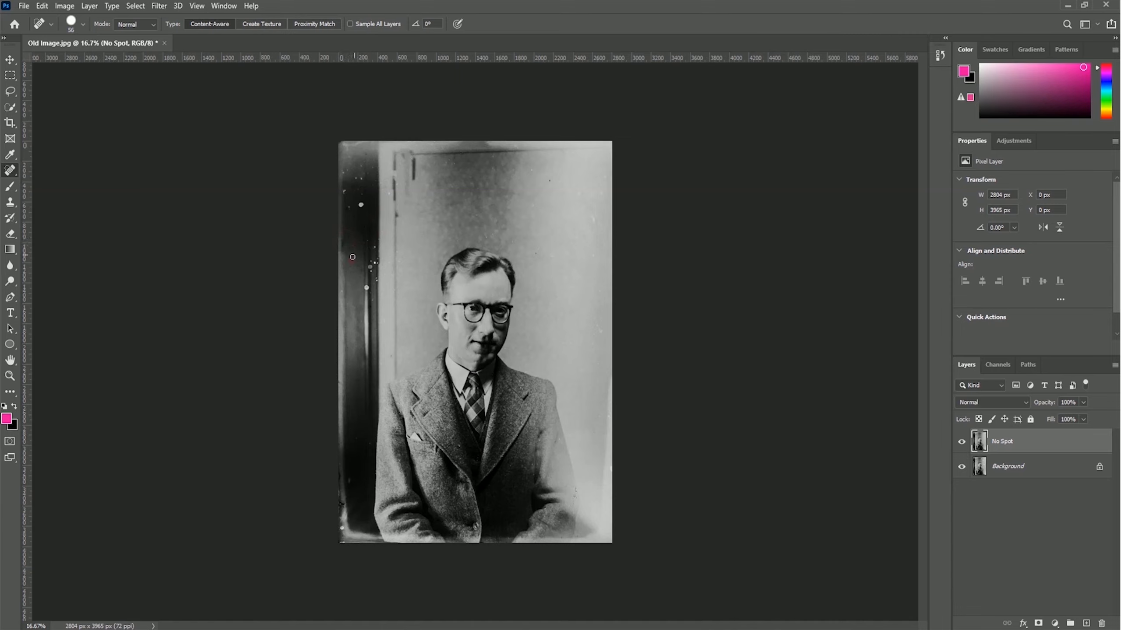
{"action": "left_click", "coordinate": [368, 288]}
{"action": "left_click", "coordinate": [378, 246]}
{"action": "left_click", "coordinate": [373, 285]}
{"action": "left_click", "coordinate": [375, 248]}
{"action": "left_click", "coordinate": [372, 270]}
{"action": "left_click", "coordinate": [378, 252]}
Step: Heal the remaining specks in the upper part of the dark strip on the photo's left side
{"action": "left_click", "coordinate": [354, 207]}
{"action": "left_click", "coordinate": [358, 178]}
{"action": "left_click", "coordinate": [346, 195]}
{"action": "left_click", "coordinate": [350, 208]}
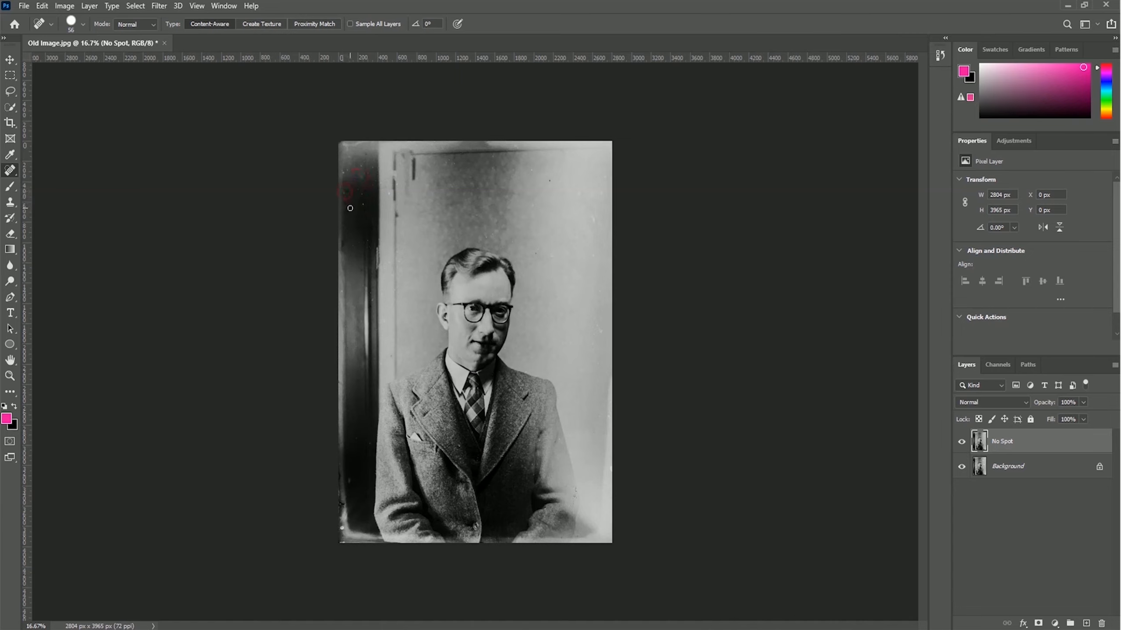
{"action": "left_click", "coordinate": [360, 169]}
{"action": "left_click", "coordinate": [344, 174]}
{"action": "left_click", "coordinate": [354, 190]}
Step: Heal the leftover marks along the photo's right edge beside the man's shoulder and arm
{"action": "left_click", "coordinate": [598, 329]}
{"action": "left_click", "coordinate": [598, 343]}
{"action": "left_click", "coordinate": [608, 415]}
{"action": "left_click", "coordinate": [606, 472]}
Step: Toggle the No Spot layer's visibility to compare the healed photo with the original, leaving the layer shown
{"action": "left_click", "coordinate": [962, 442]}
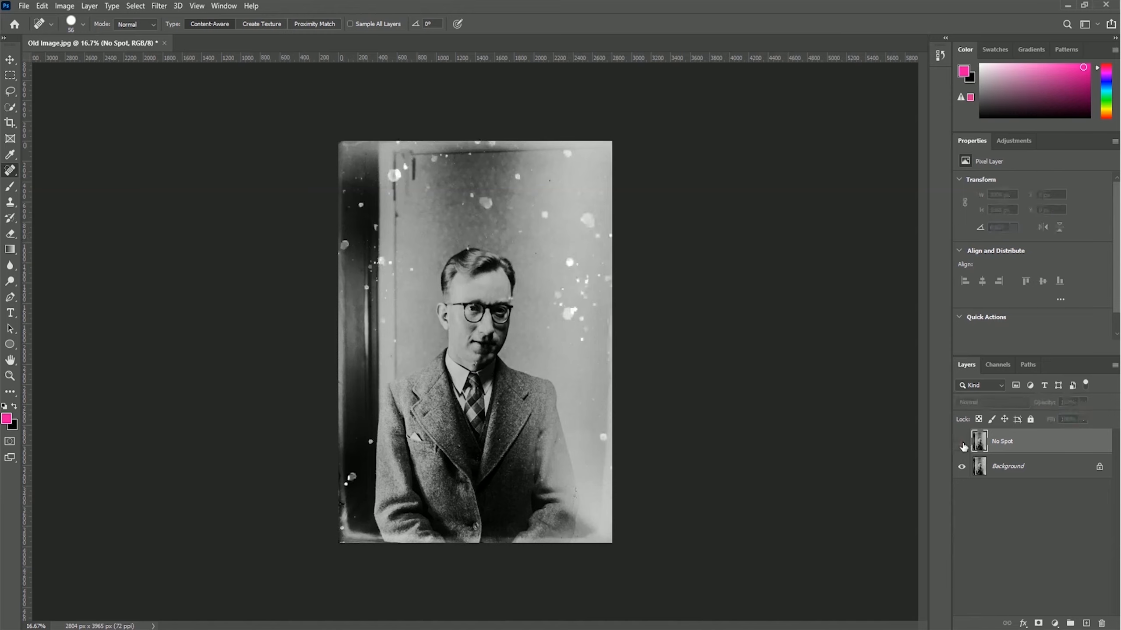
{"action": "left_click", "coordinate": [962, 445]}
{"action": "left_click", "coordinate": [963, 443]}
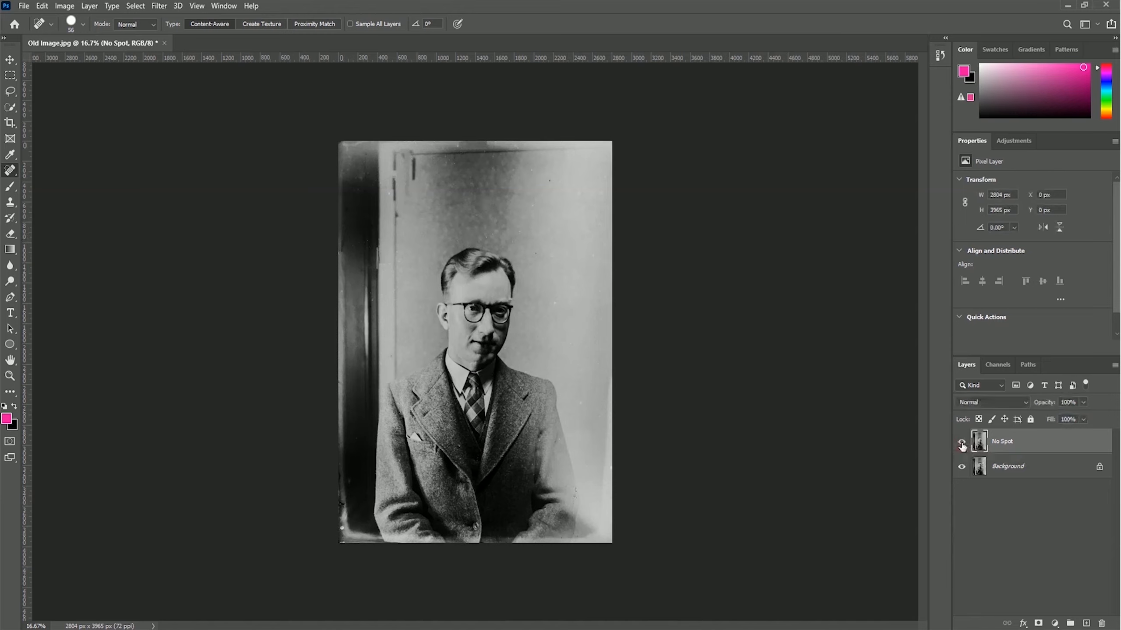